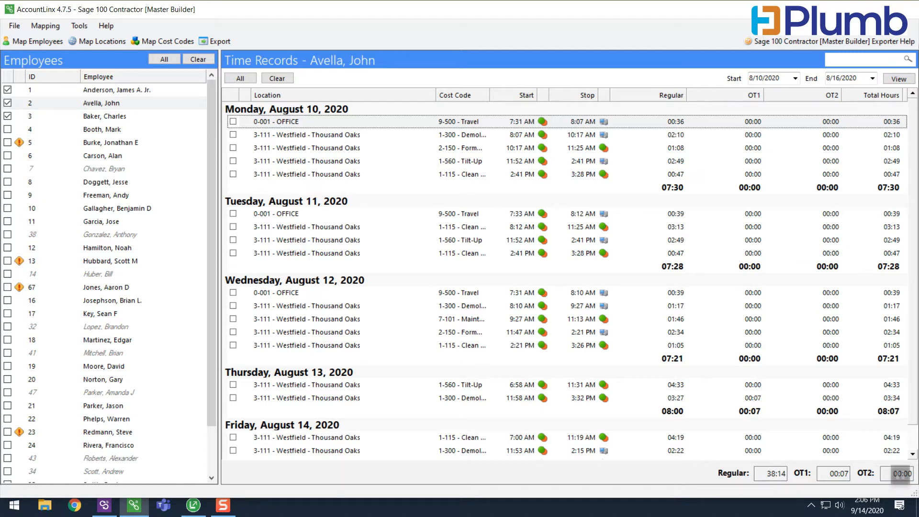
# Export the time records of the first three employees for 8/10/2020 to 8/16/2020 and close the export report.
pyautogui.click(198, 59)
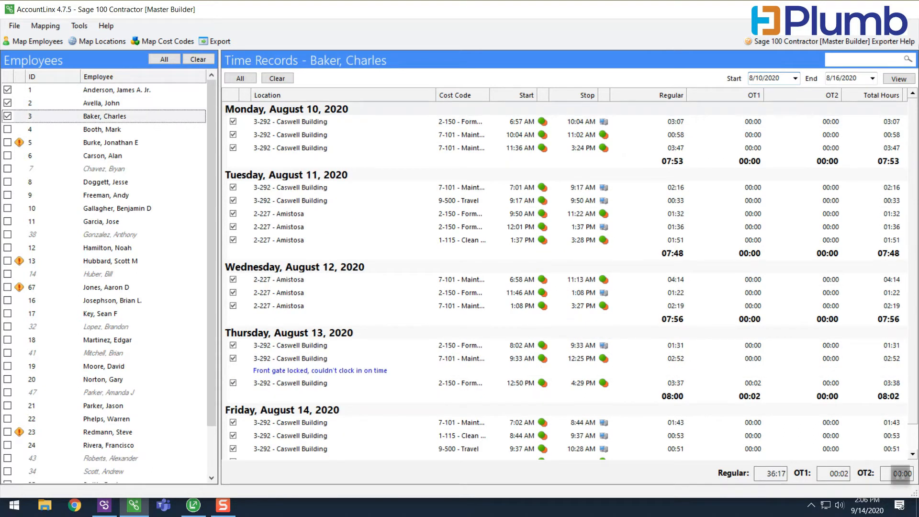
pyautogui.scroll(-1, 565, 280)
pyautogui.scroll(1, 565, 280)
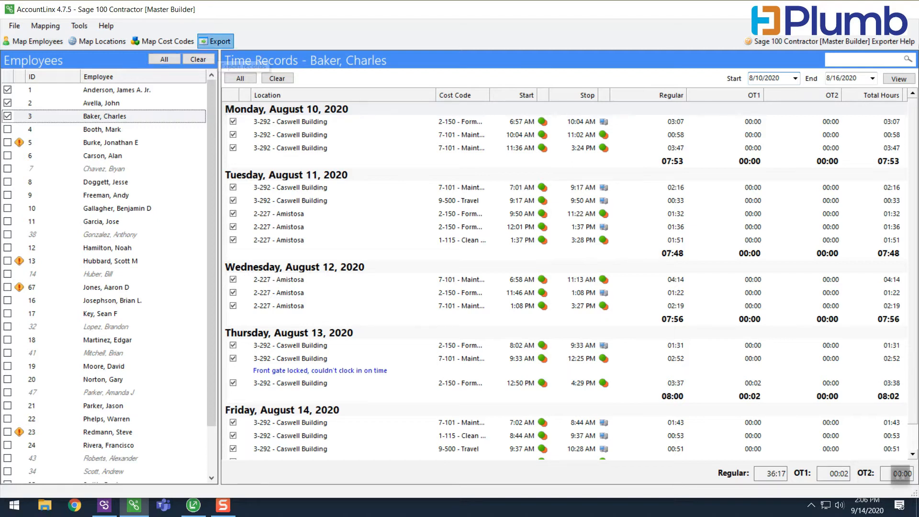
pyautogui.click(215, 42)
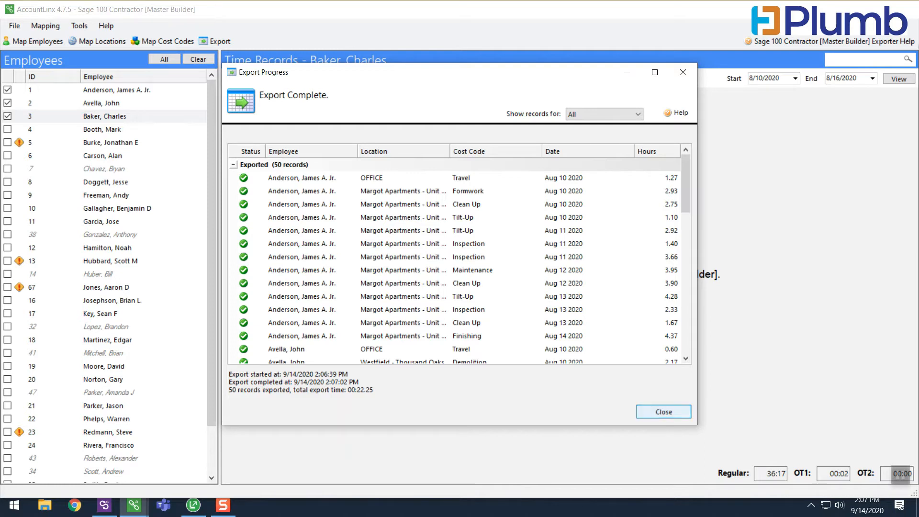
pyautogui.click(664, 412)
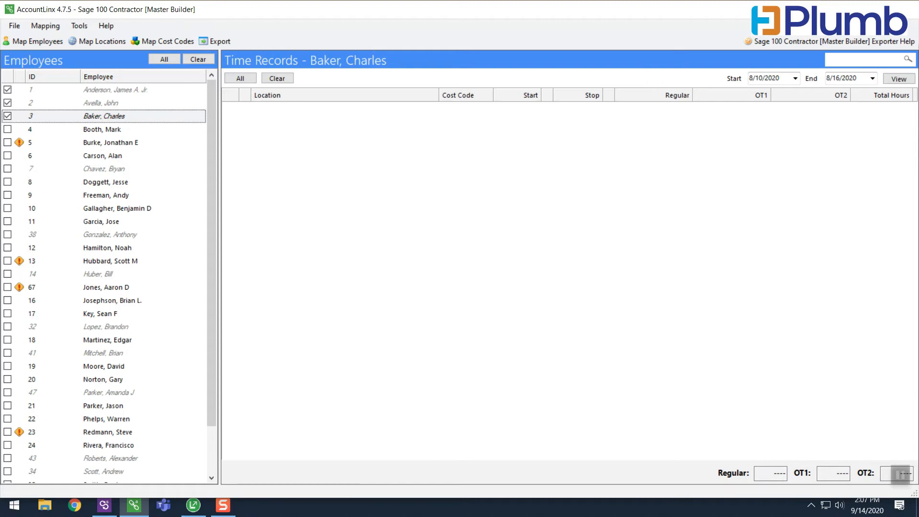
# Reset the exported records of the three selected employees for 8/10/2020 to 8/16/2020 and accept the warning.
pyautogui.click(79, 26)
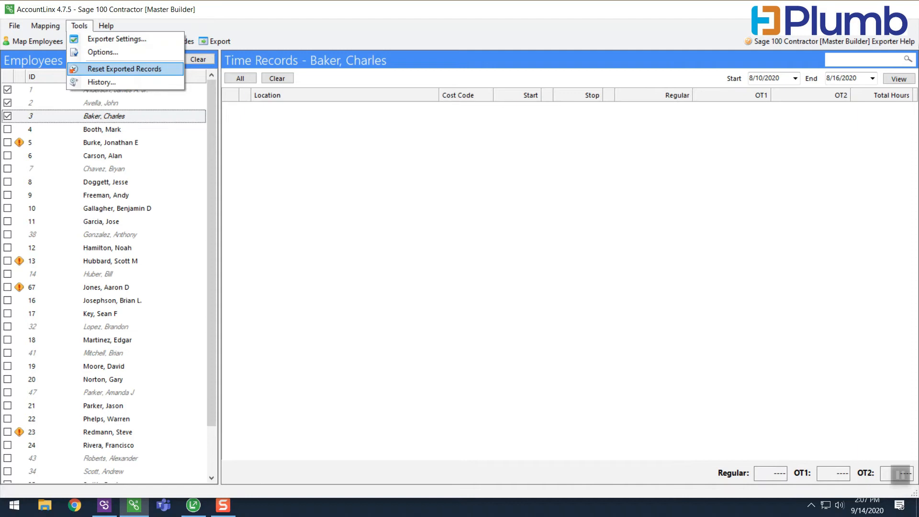
pyautogui.click(124, 69)
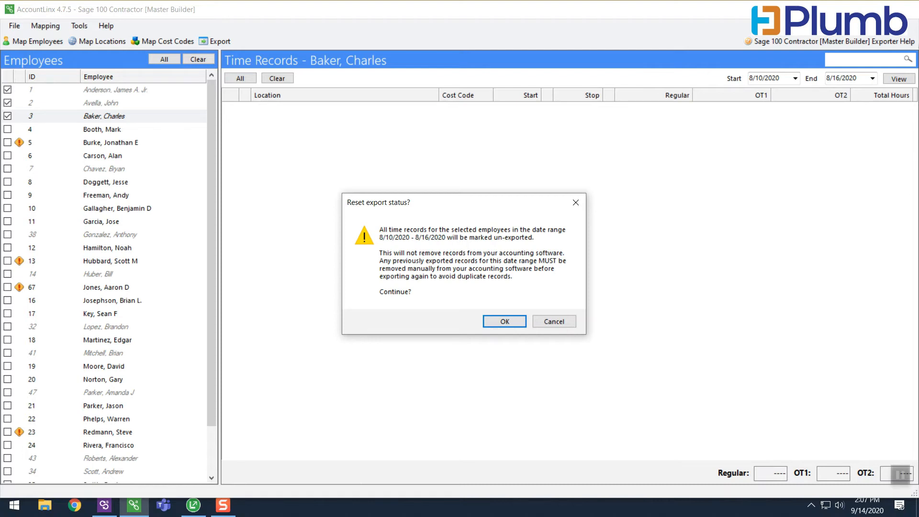
pyautogui.press('Return')
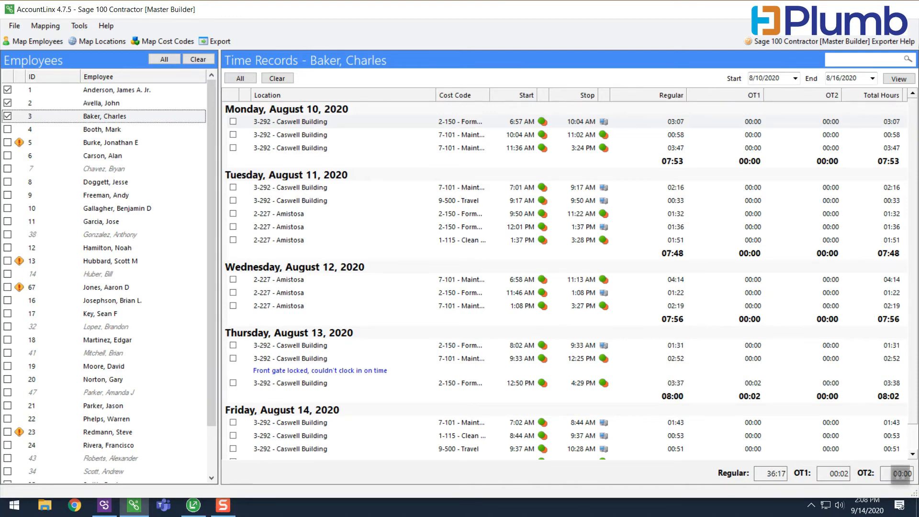
# Switch to Sage 100 Contractor, open Daily Payroll Entry and go back through the daily entries to Sunday, August 9, 2020.
pyautogui.click(194, 505)
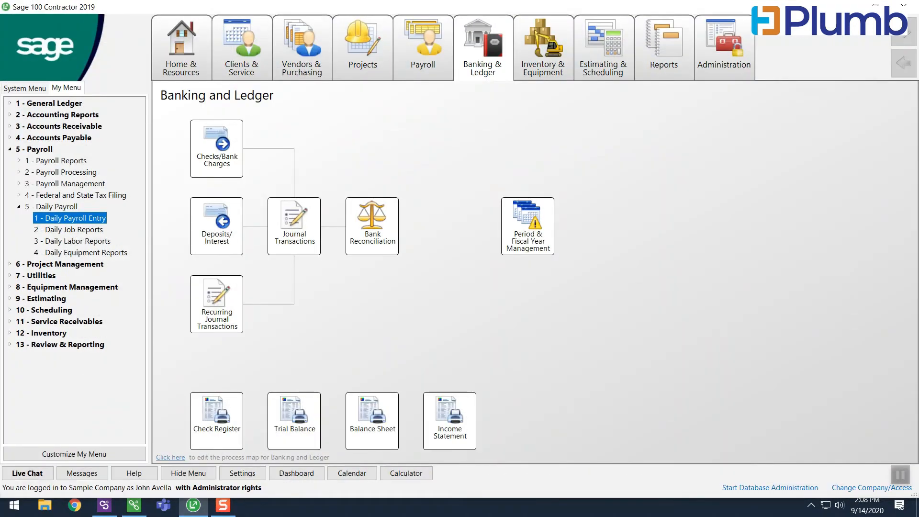
pyautogui.doubleClick(70, 218)
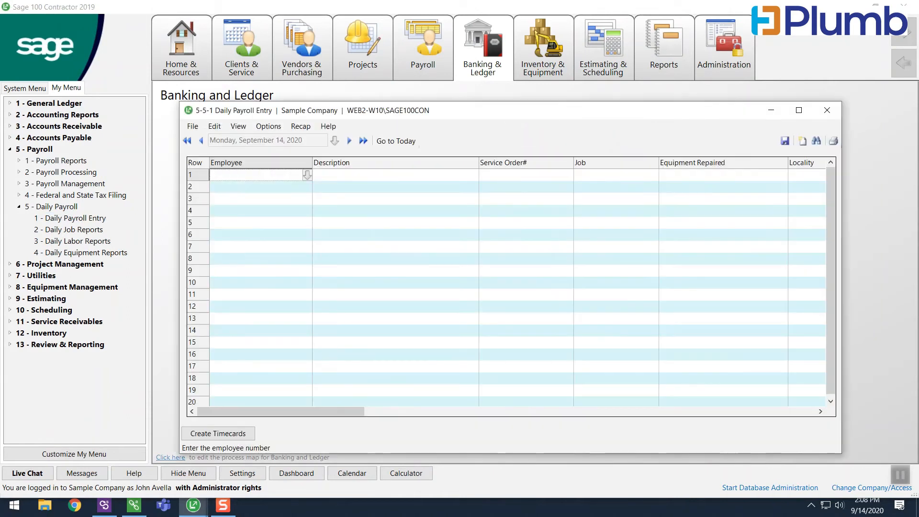
pyautogui.click(200, 141)
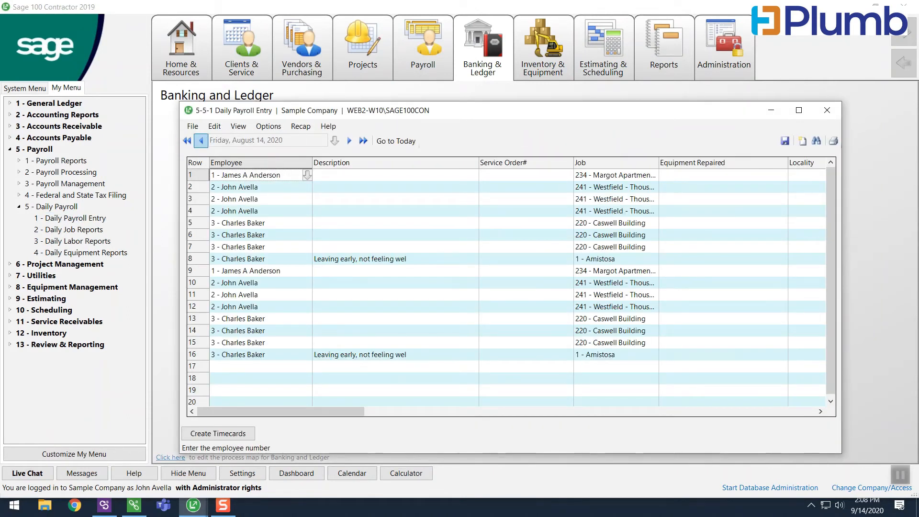
pyautogui.click(201, 140)
pyautogui.click(200, 140)
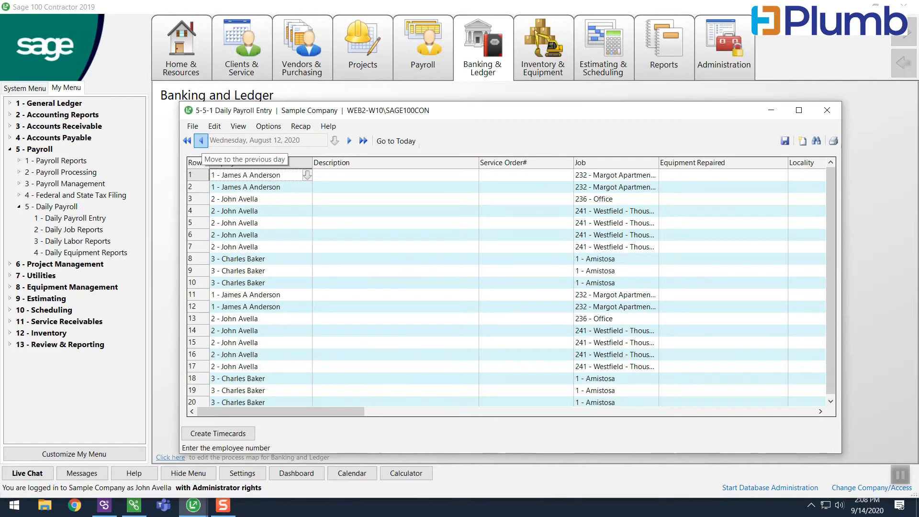
pyautogui.click(201, 140)
pyautogui.click(200, 140)
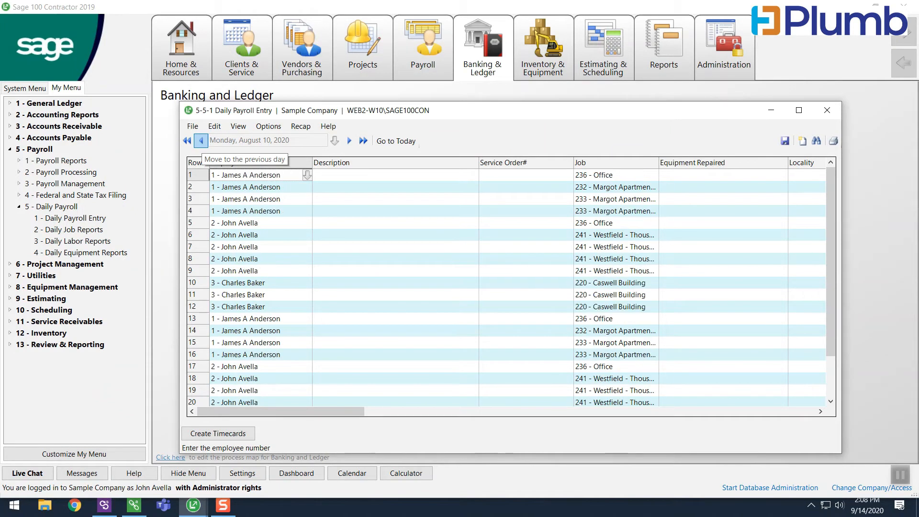
pyautogui.click(201, 140)
# Set the work date of the daily payroll entries to Monday, August 10, 2020 using the calendar.
pyautogui.click(335, 140)
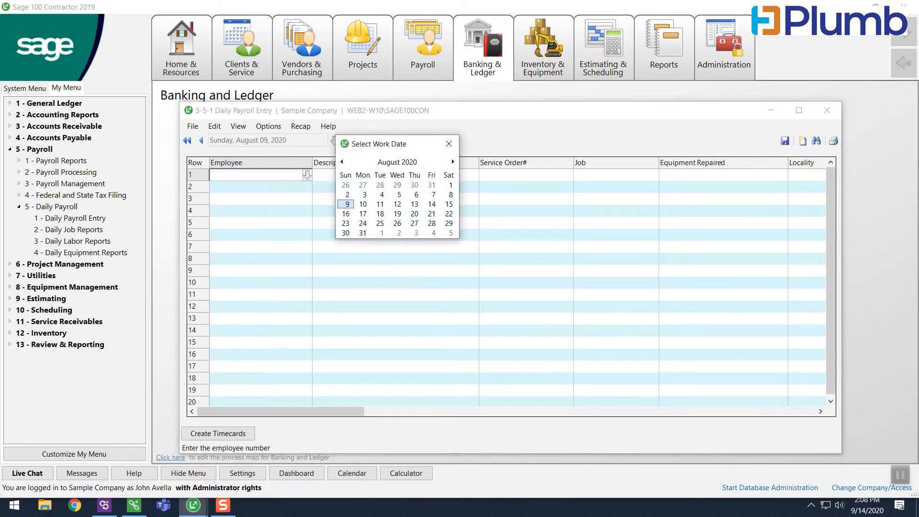
pyautogui.click(363, 204)
pyautogui.doubleClick(363, 205)
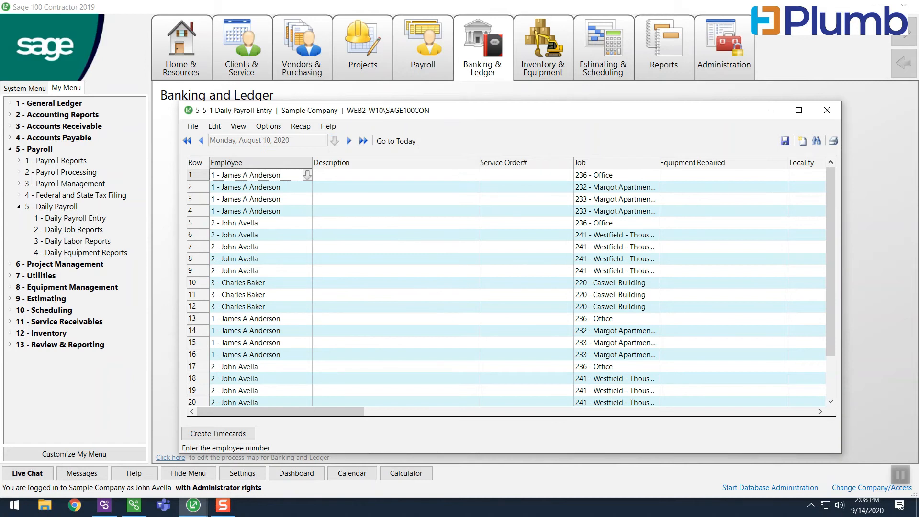
# Examine all columns of the August 10 payroll entries, from employee and job through to notes and absence.
pyautogui.moveTo(288, 412)
pyautogui.mouseDown()
pyautogui.moveTo(734, 412)
pyautogui.moveTo(287, 412)
pyautogui.mouseUp()
pyautogui.moveTo(288, 411); pyautogui.dragTo(348, 412)
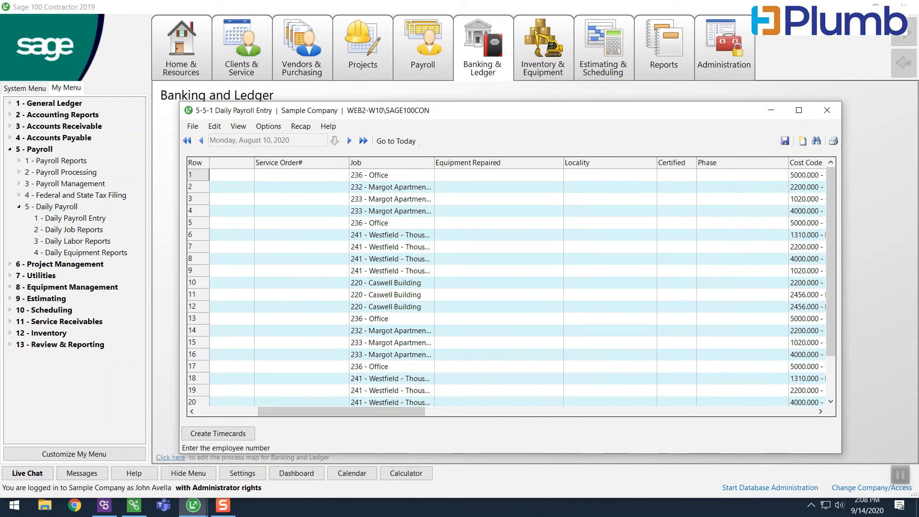
pyautogui.moveTo(344, 411); pyautogui.dragTo(407, 412)
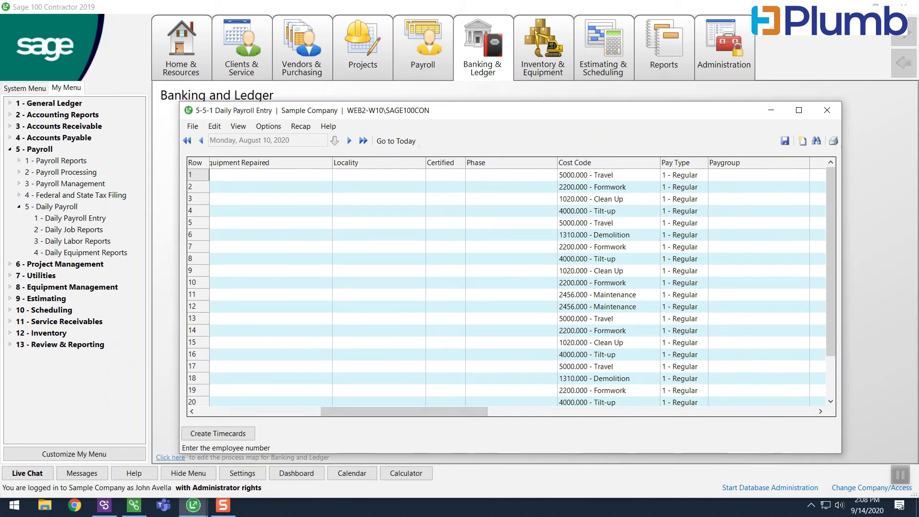
pyautogui.moveTo(404, 412); pyautogui.dragTo(514, 411)
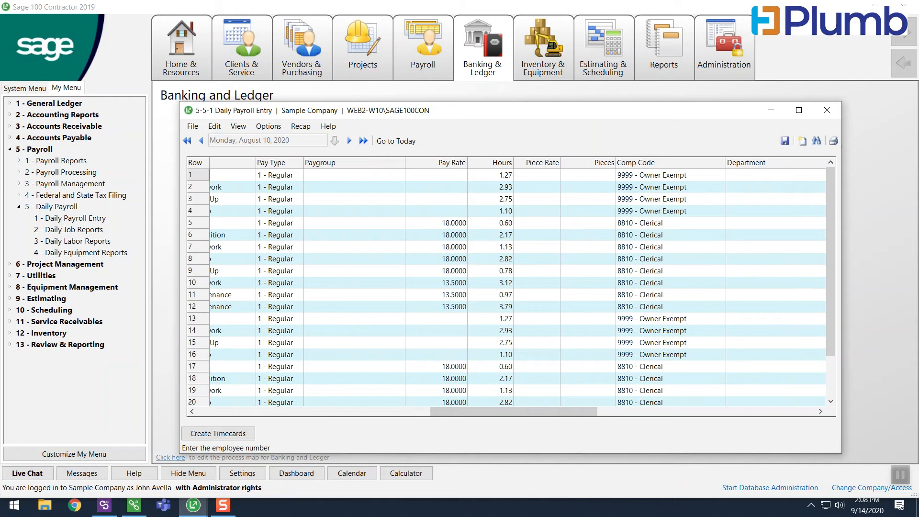
pyautogui.moveTo(514, 412); pyautogui.dragTo(581, 411)
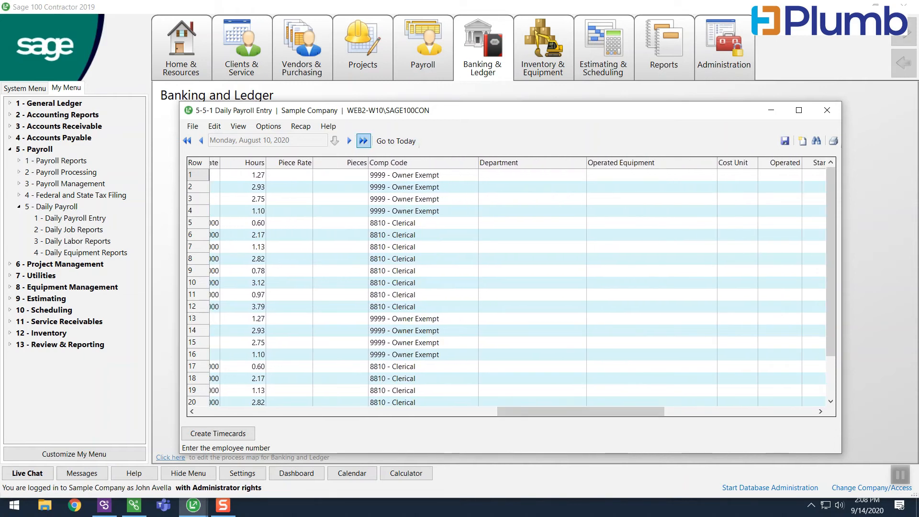
pyautogui.scroll(-2, 511, 287)
pyautogui.scroll(2, 512, 287)
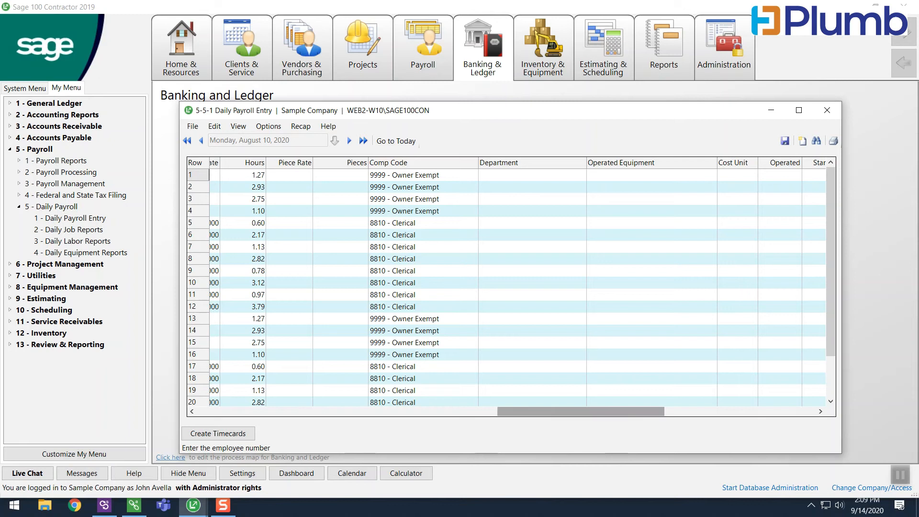
pyautogui.moveTo(581, 411); pyautogui.dragTo(732, 412)
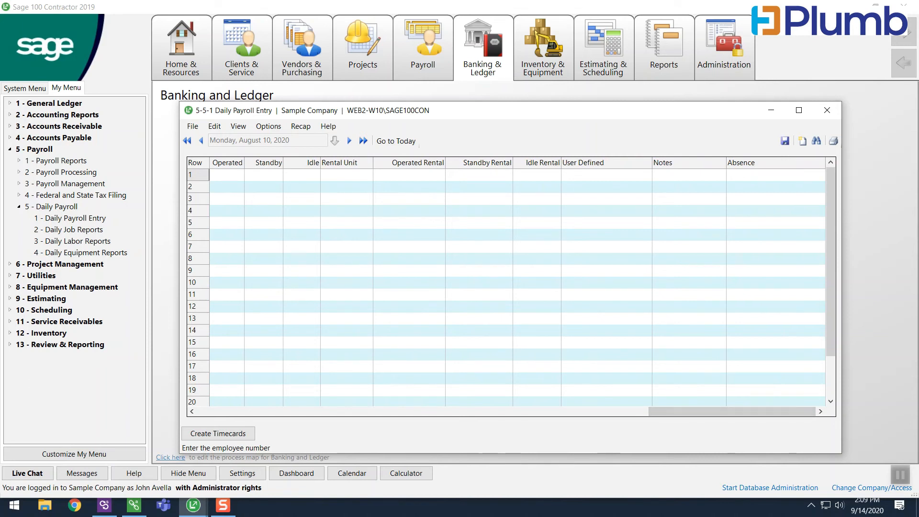
pyautogui.moveTo(732, 411); pyautogui.dragTo(280, 412)
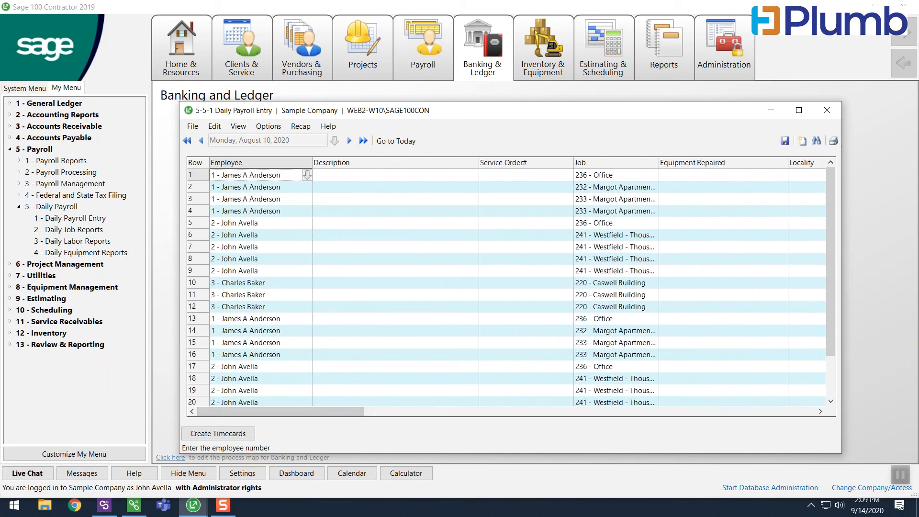
# Review the job, cost code, pay type, pay rate, hours and comp code of the August 10 entries again.
pyautogui.moveTo(281, 412); pyautogui.dragTo(329, 412)
pyautogui.moveTo(351, 412); pyautogui.dragTo(350, 412)
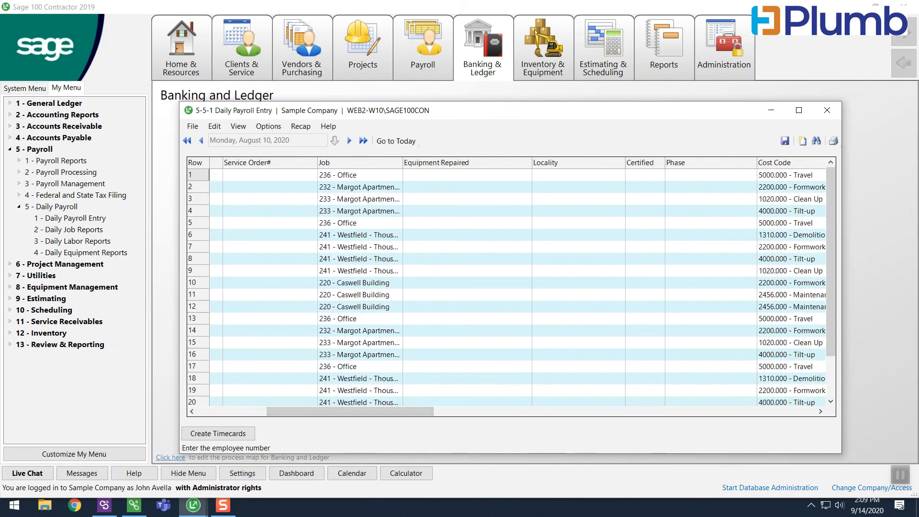
pyautogui.moveTo(350, 412); pyautogui.dragTo(508, 412)
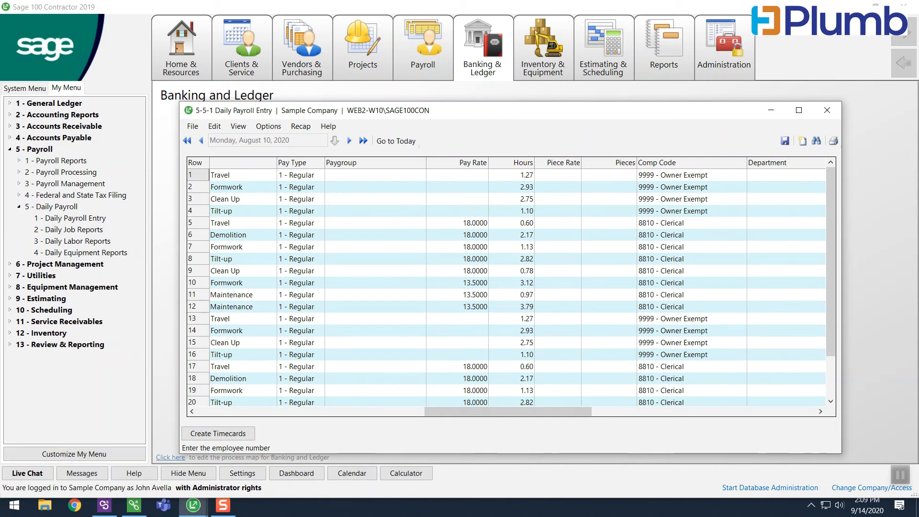
pyautogui.moveTo(509, 412); pyautogui.dragTo(583, 411)
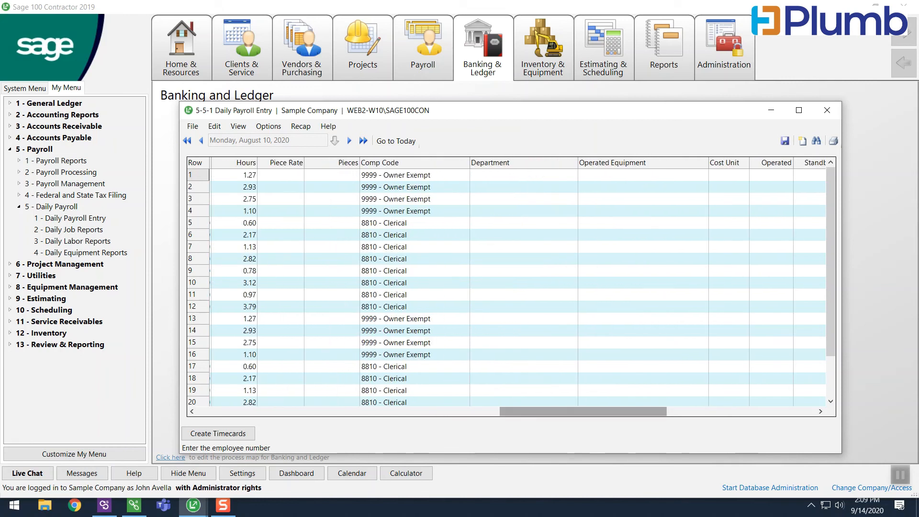
# Open the Create Timecards dialog to view its payroll period, check date and pick list options, and close it without creating timecards.
pyautogui.moveTo(584, 412); pyautogui.dragTo(281, 412)
pyautogui.click(218, 433)
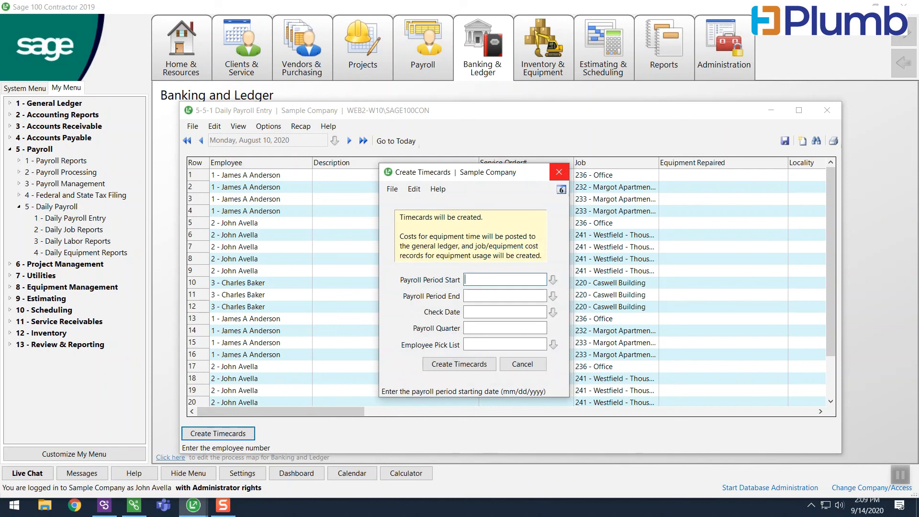
pyautogui.click(558, 172)
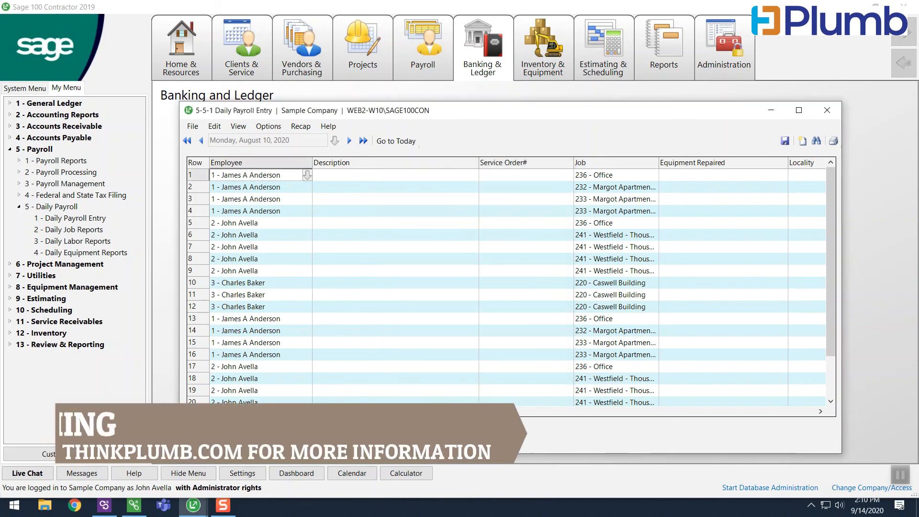